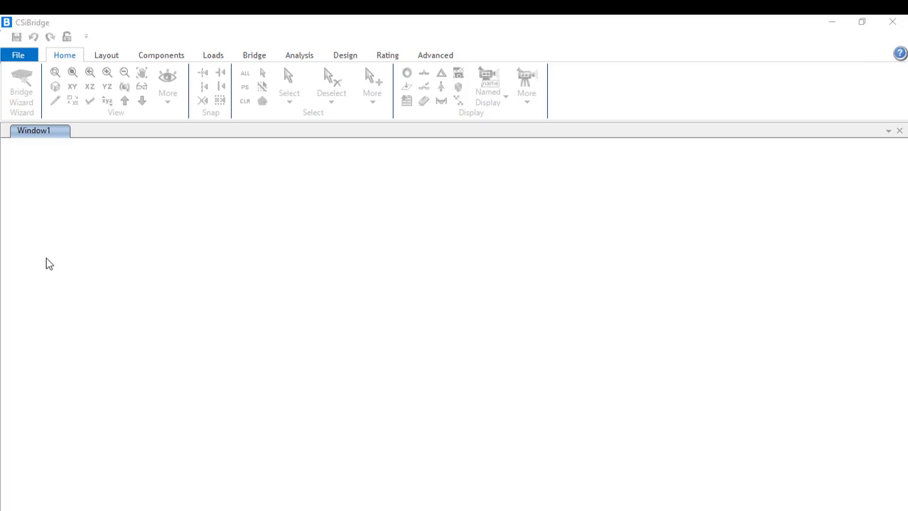
Step: Create a new model from the Blank template, initialized from default settings with KN, m, C units and India materials
{"action": "left_click", "coordinate": [16, 54]}
{"action": "left_click", "coordinate": [17, 56]}
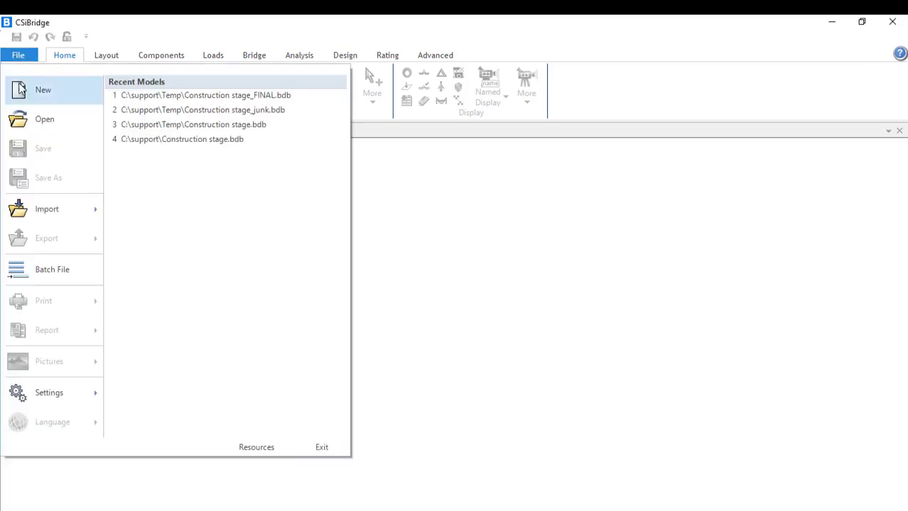
{"action": "left_click", "coordinate": [44, 91]}
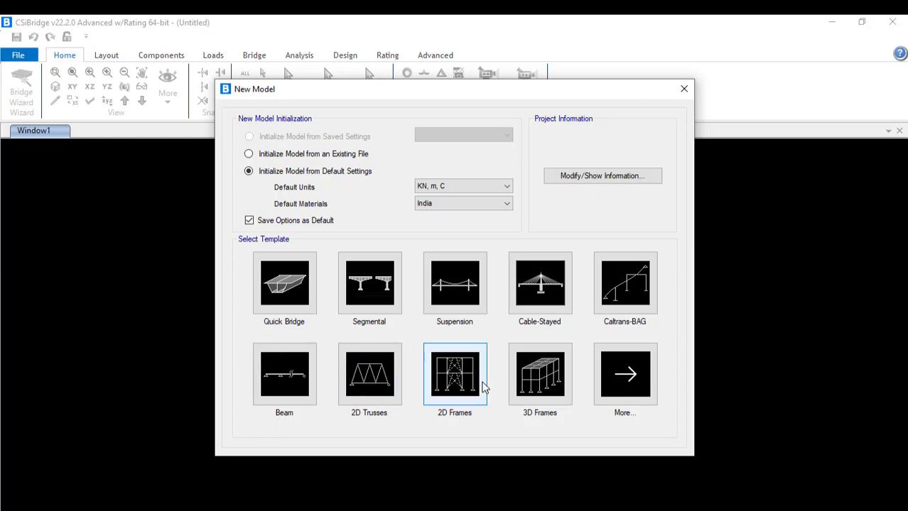
{"action": "left_click", "coordinate": [631, 378]}
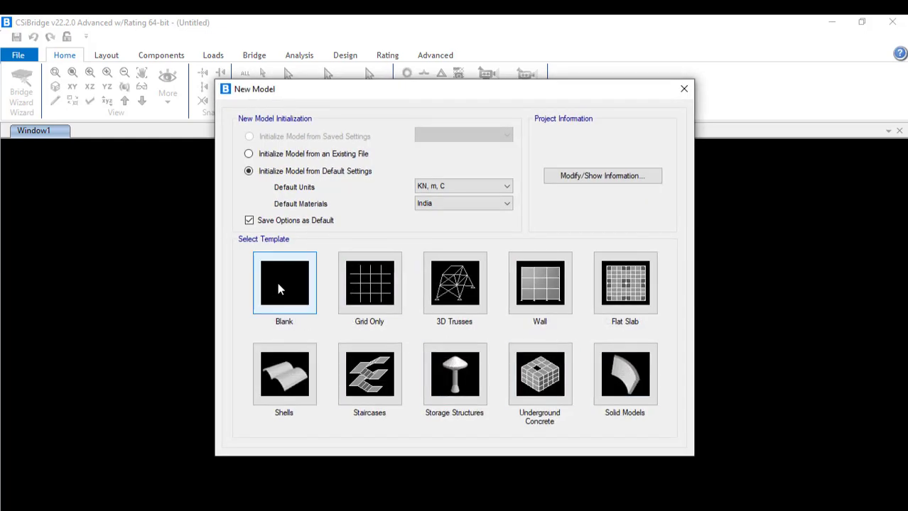
{"action": "left_click", "coordinate": [278, 286]}
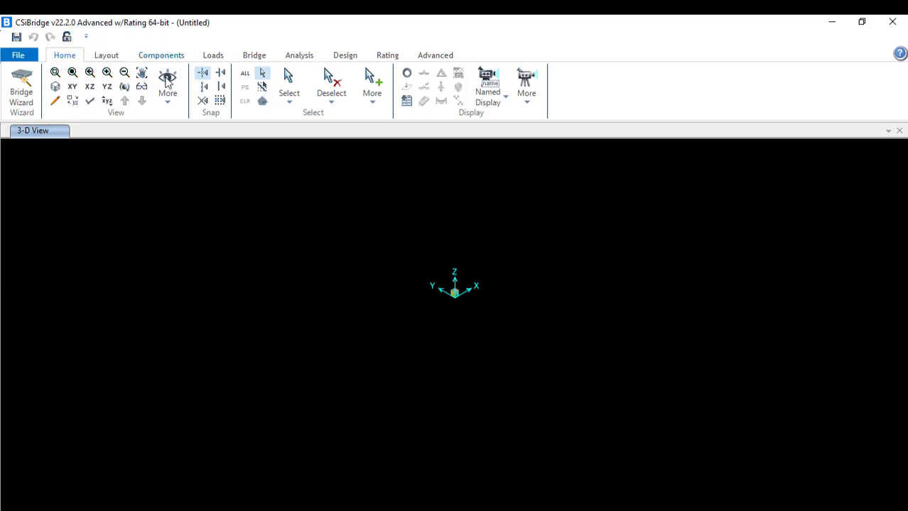
Step: Switch the interface from the ribbon to the classic menu layout and return it to the ribbon
{"action": "left_click", "coordinate": [20, 57]}
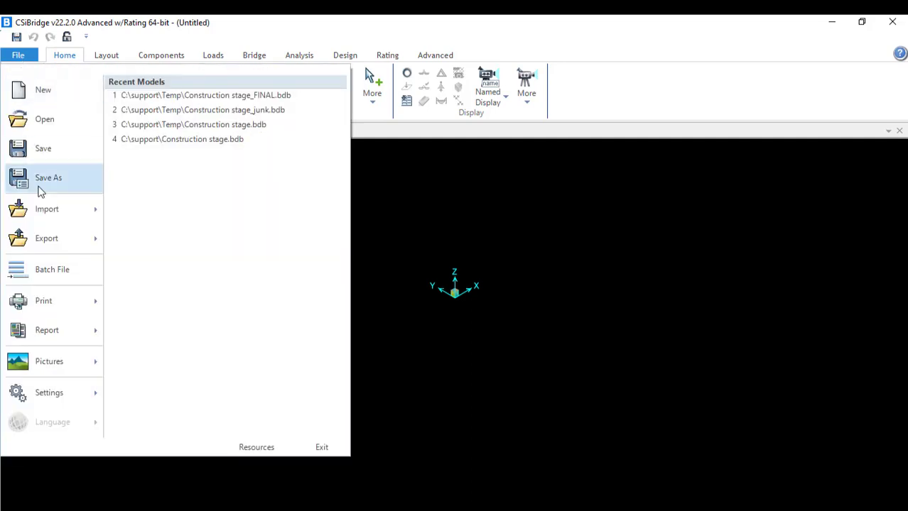
{"action": "left_click", "coordinate": [48, 396]}
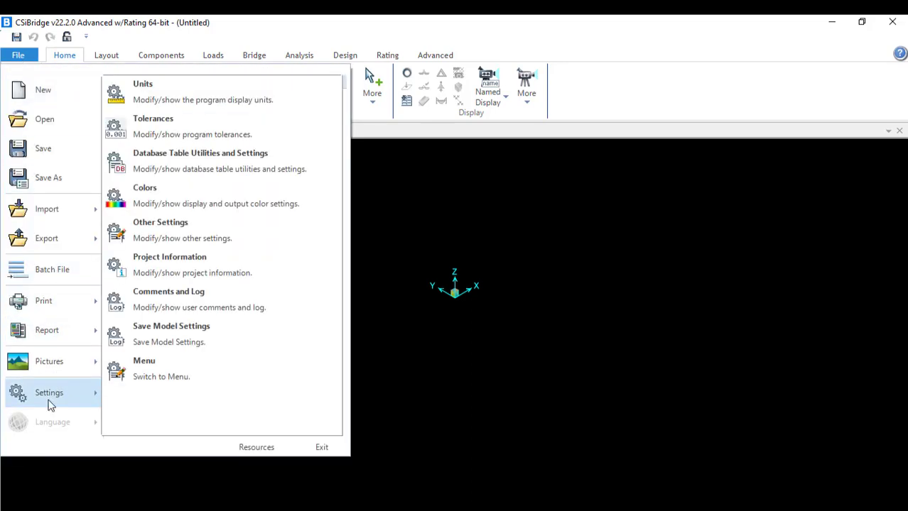
{"action": "left_click", "coordinate": [161, 366]}
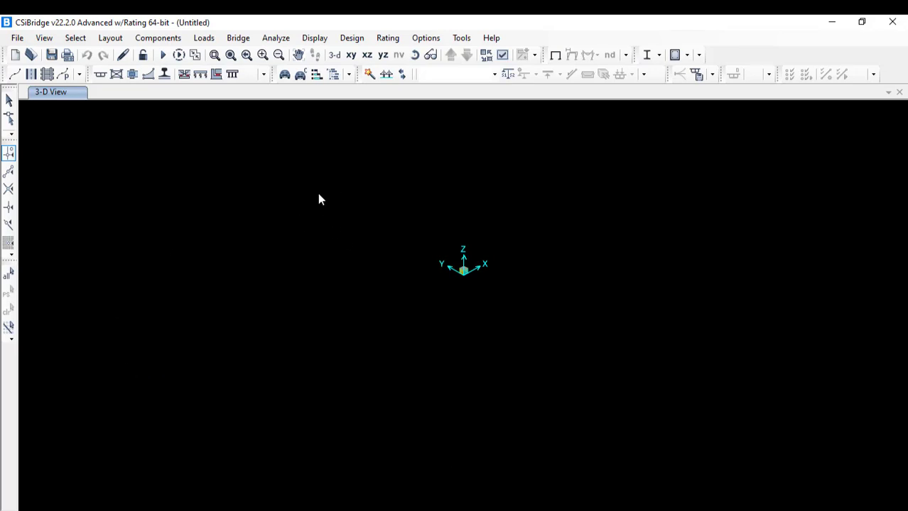
{"action": "left_click", "coordinate": [421, 43]}
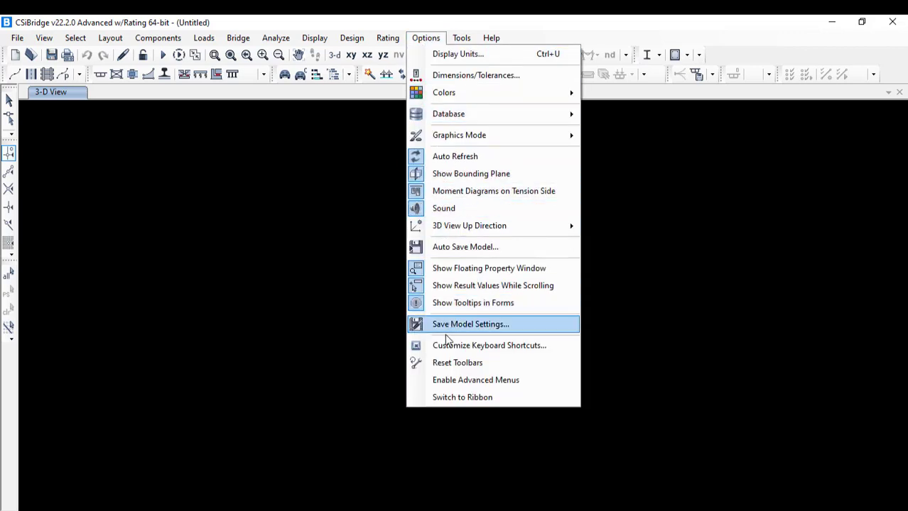
{"action": "left_click", "coordinate": [453, 398]}
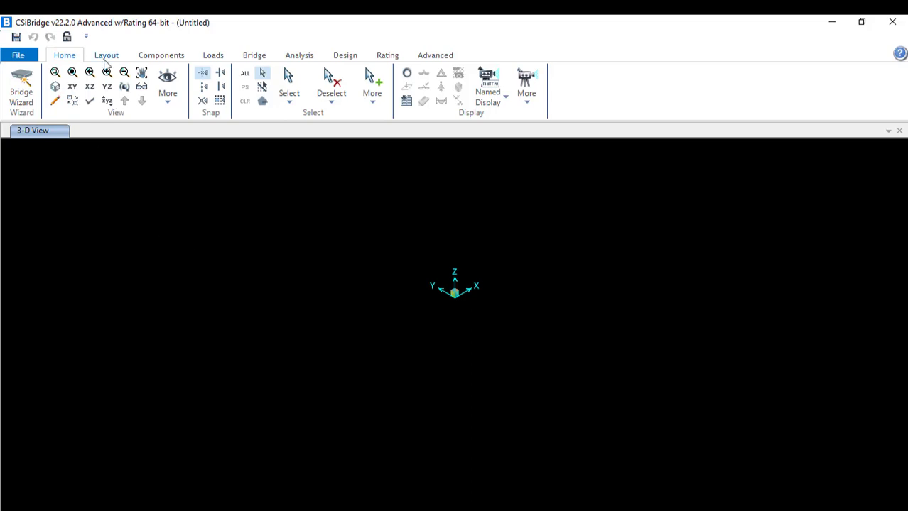
{"action": "left_click", "coordinate": [19, 55]}
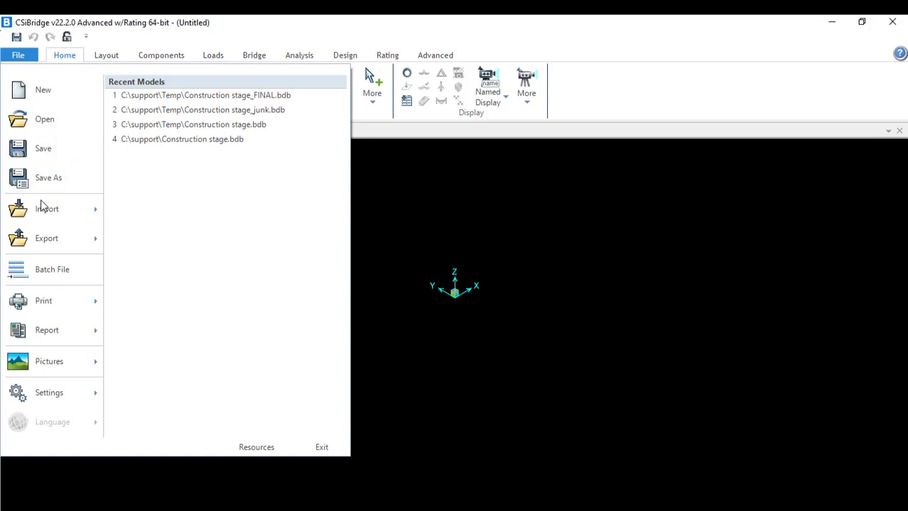
{"action": "mouse_move", "coordinate": [57, 245]}
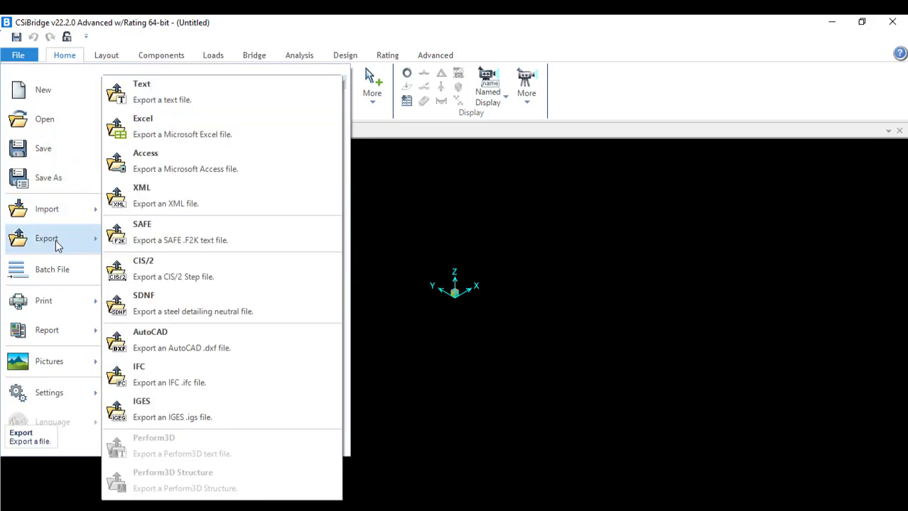
{"action": "mouse_move", "coordinate": [55, 364]}
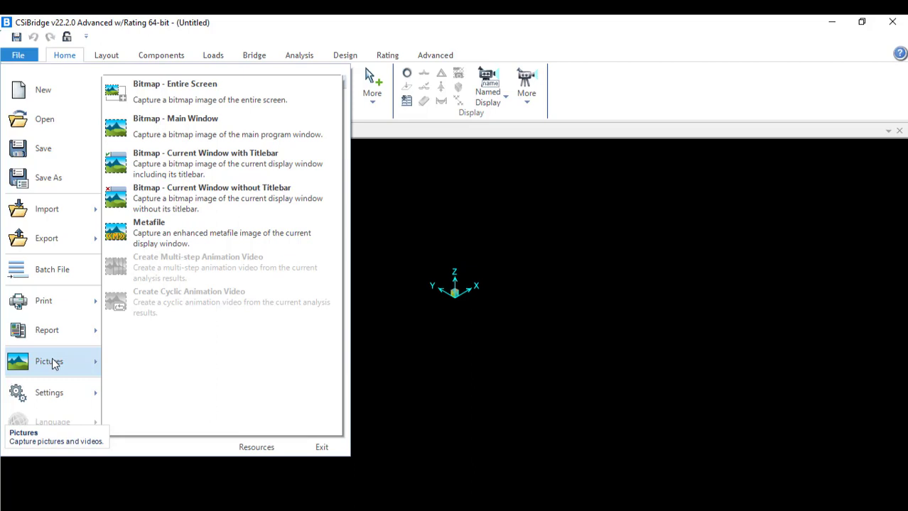
{"action": "mouse_move", "coordinate": [47, 395]}
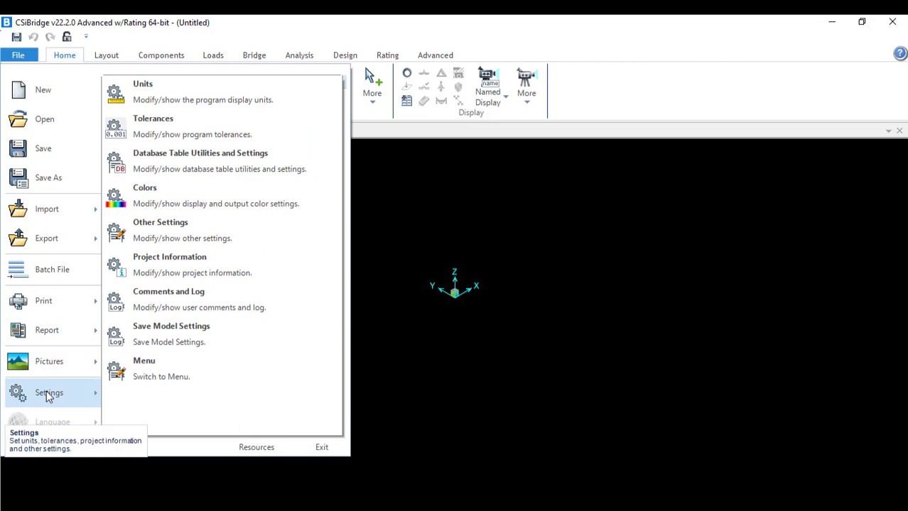
{"action": "left_click", "coordinate": [442, 203]}
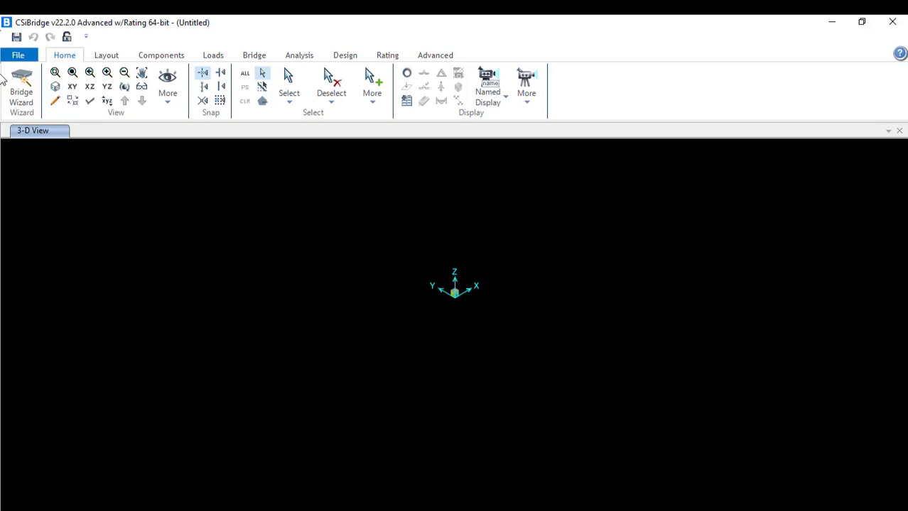
Step: Review the Bridge Wizard's layout line, materials and deck section steps through to the end of its summary table, plus the additional display options
{"action": "left_click", "coordinate": [24, 97]}
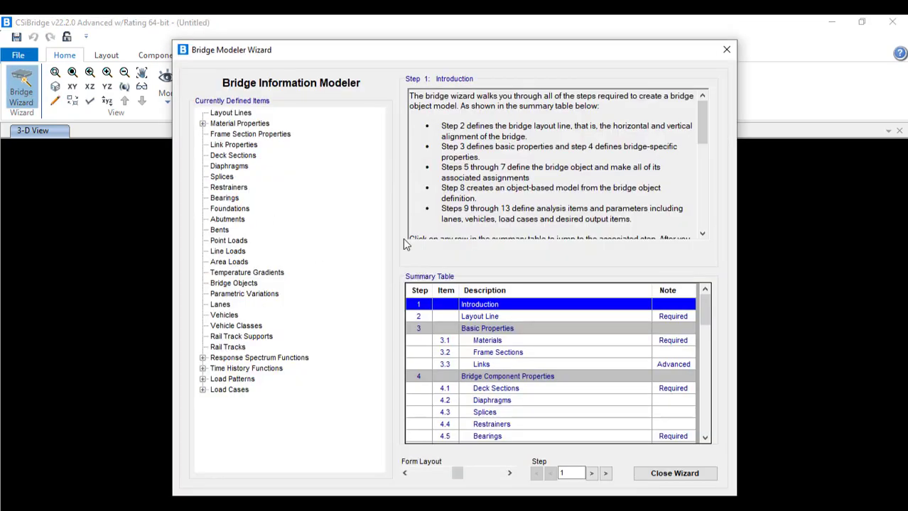
{"action": "left_click", "coordinate": [490, 318]}
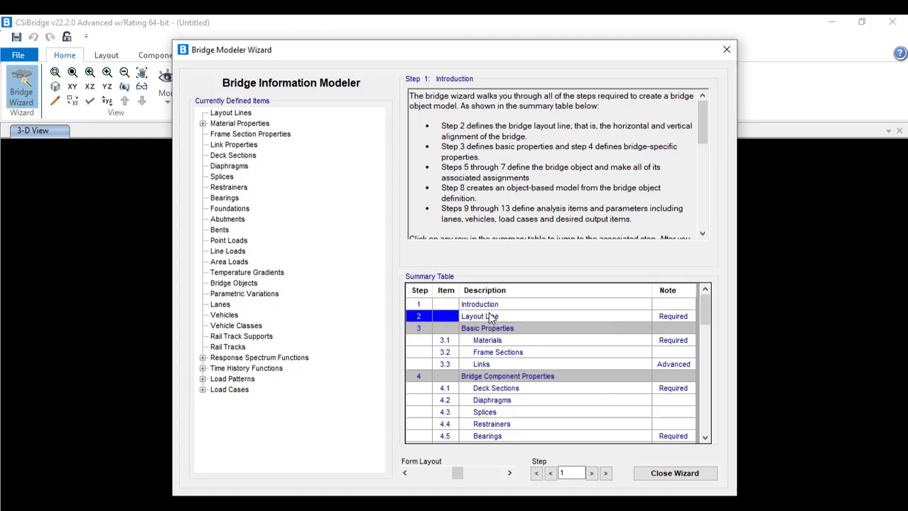
{"action": "left_click", "coordinate": [486, 341]}
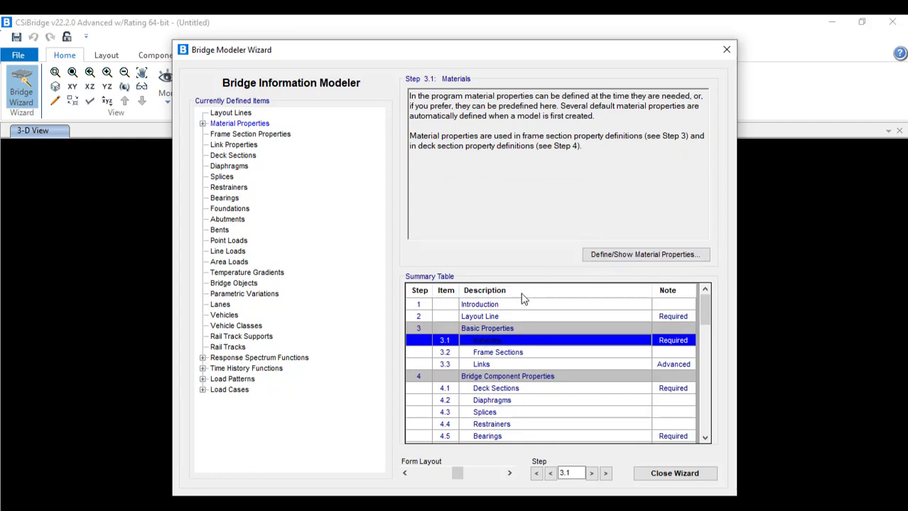
{"action": "left_click", "coordinate": [481, 391]}
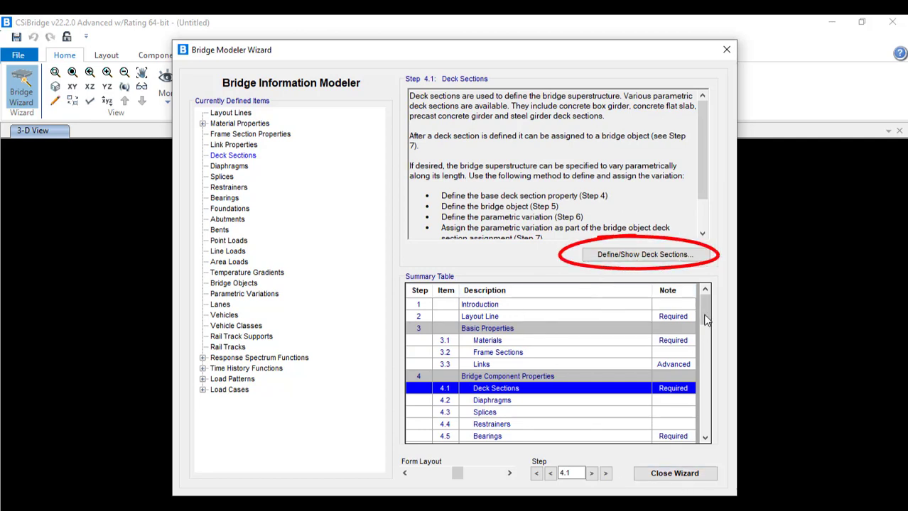
{"action": "left_click_drag", "start_coordinate": [706, 304], "coordinate": [694, 458]}
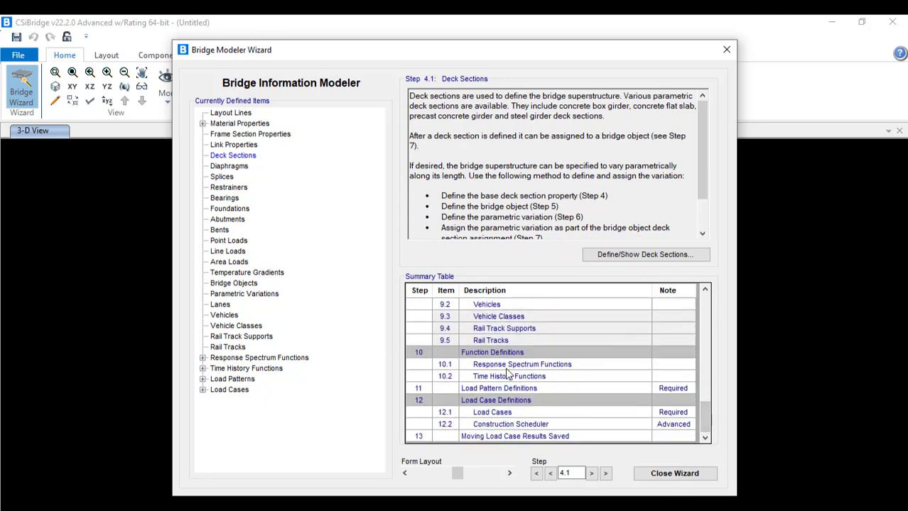
{"action": "left_click", "coordinate": [674, 474]}
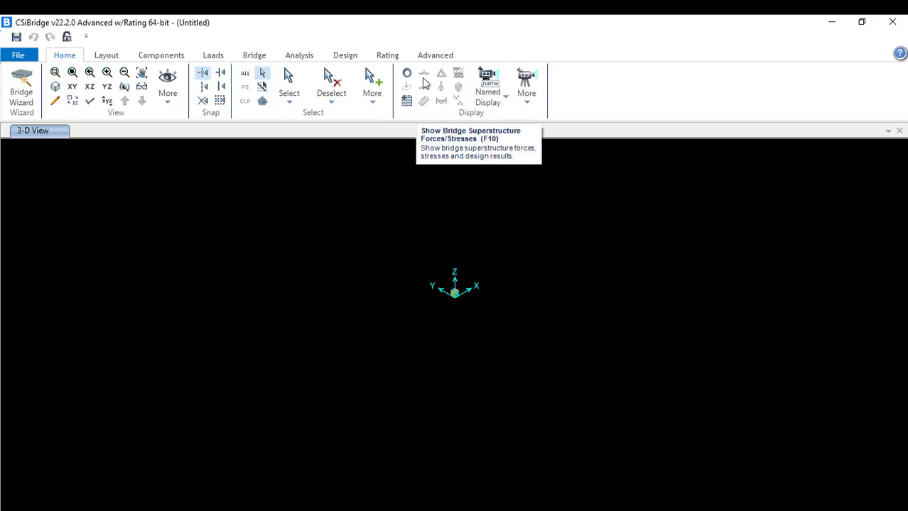
{"action": "left_click", "coordinate": [525, 107]}
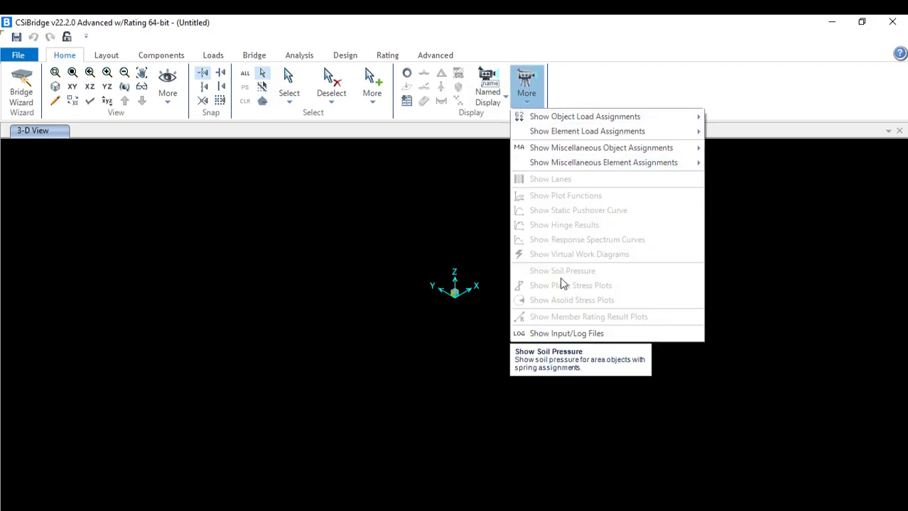
Step: Add a new bridge layout line with the default straight geometry and a 30 m end station
{"action": "left_click", "coordinate": [106, 55]}
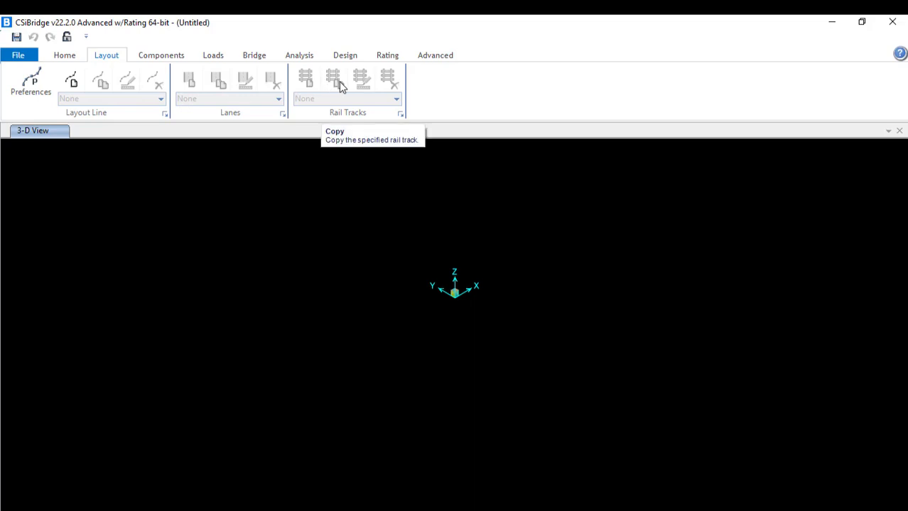
{"action": "left_click", "coordinate": [72, 84]}
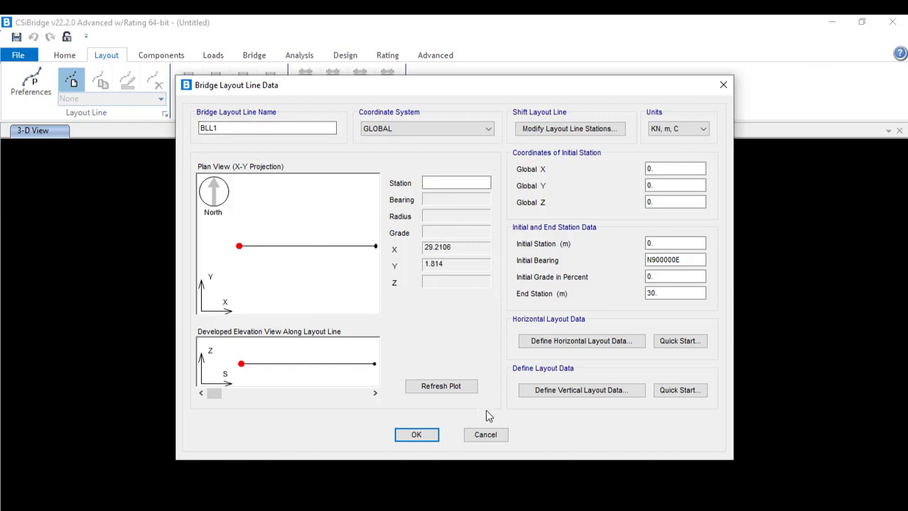
{"action": "left_click", "coordinate": [417, 437]}
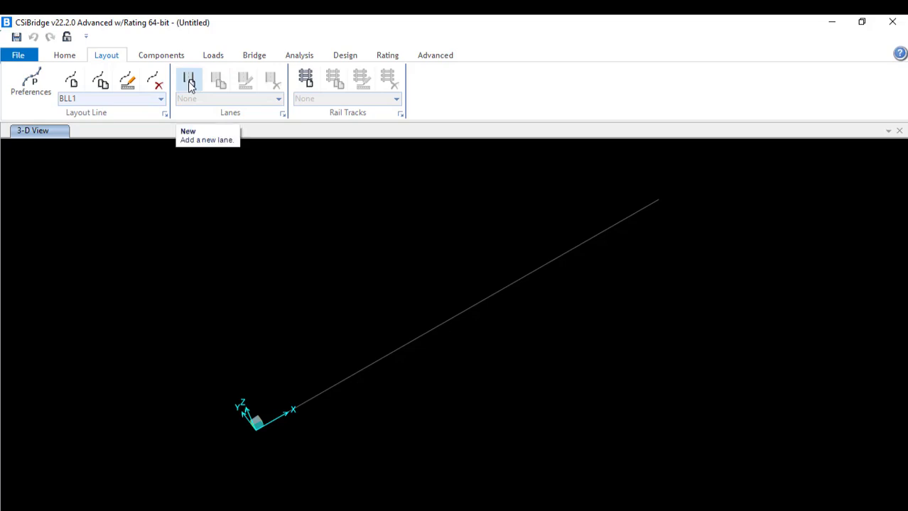
Step: Examine the data needed to define a new bridge lane and a new rail track, without creating either
{"action": "left_click", "coordinate": [189, 81]}
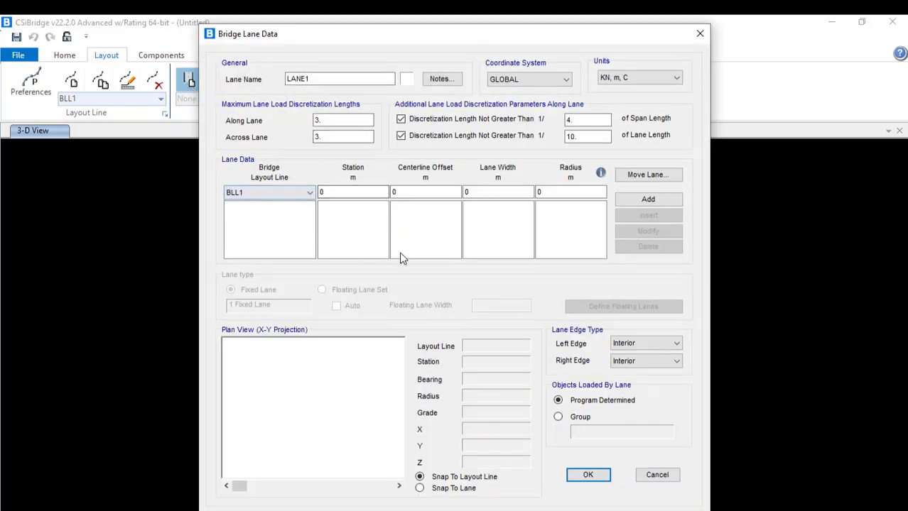
{"action": "left_click", "coordinate": [668, 478]}
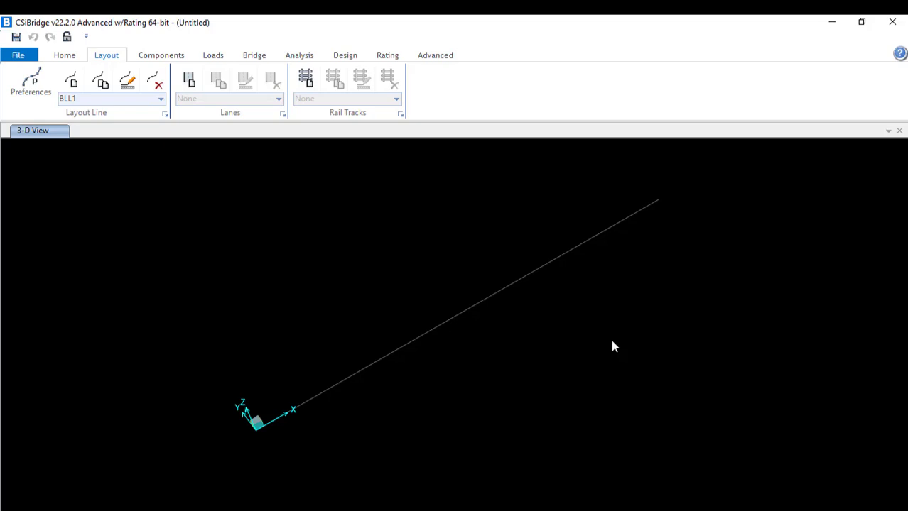
{"action": "left_click", "coordinate": [306, 79]}
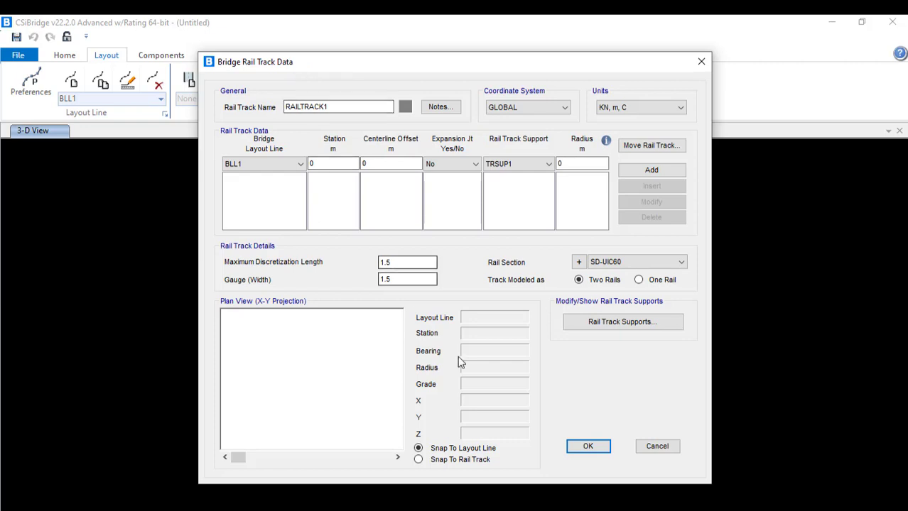
{"action": "left_click", "coordinate": [662, 450]}
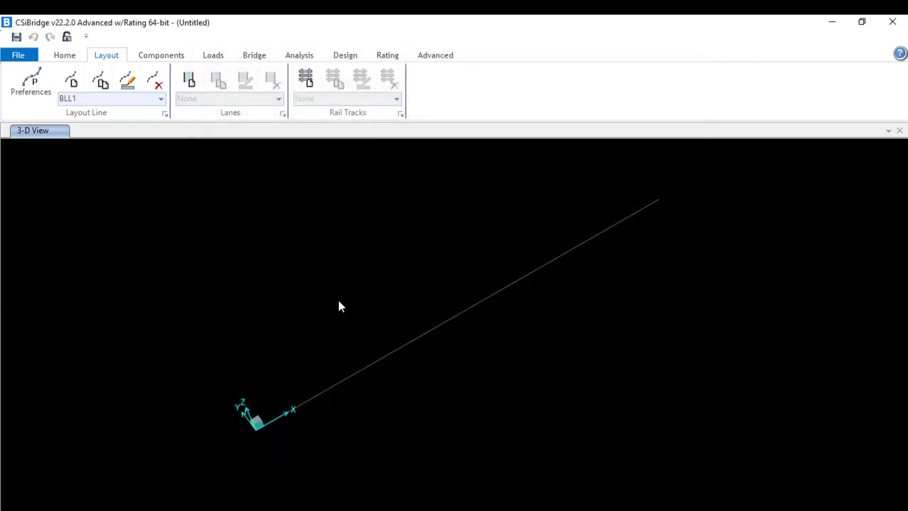
Step: Examine the property types that can be defined for the bridge components
{"action": "left_click", "coordinate": [161, 56]}
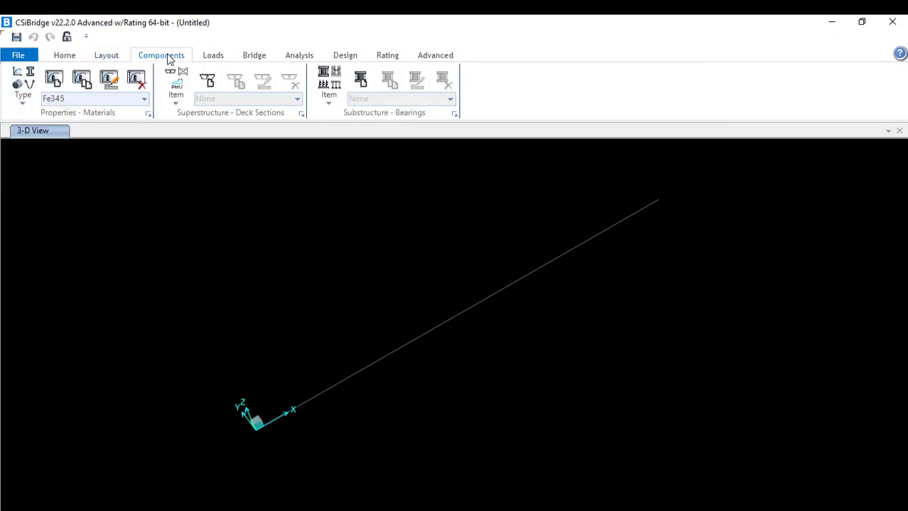
{"action": "left_click", "coordinate": [24, 103]}
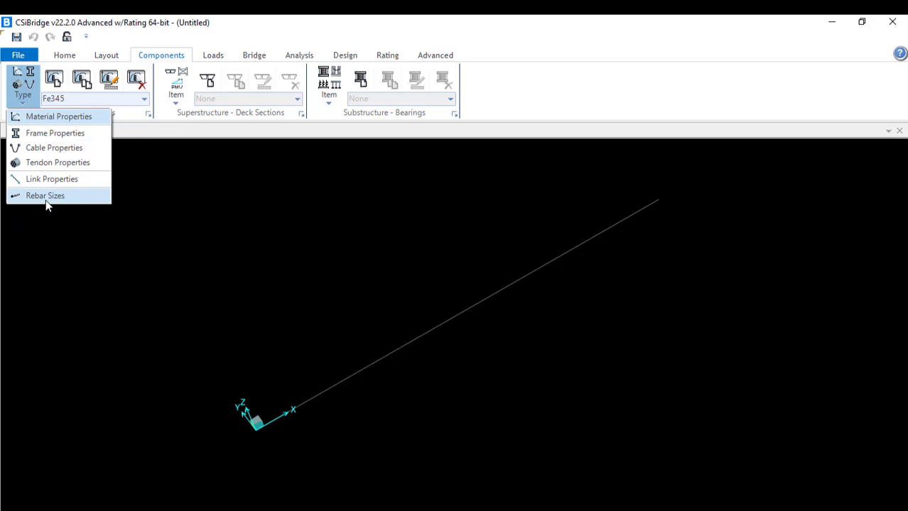
{"action": "left_click", "coordinate": [197, 137]}
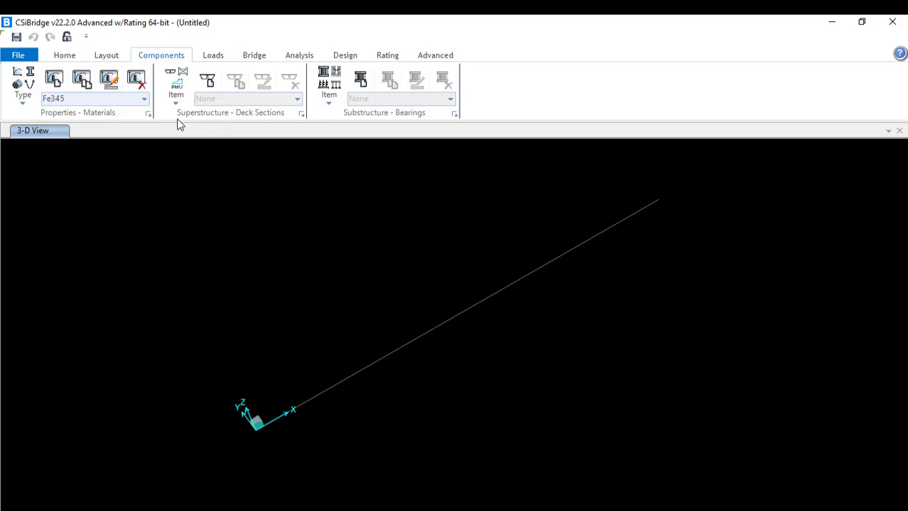
Step: Examine the available bridge deck section types and the other superstructure items, without adding a section
{"action": "left_click", "coordinate": [175, 99]}
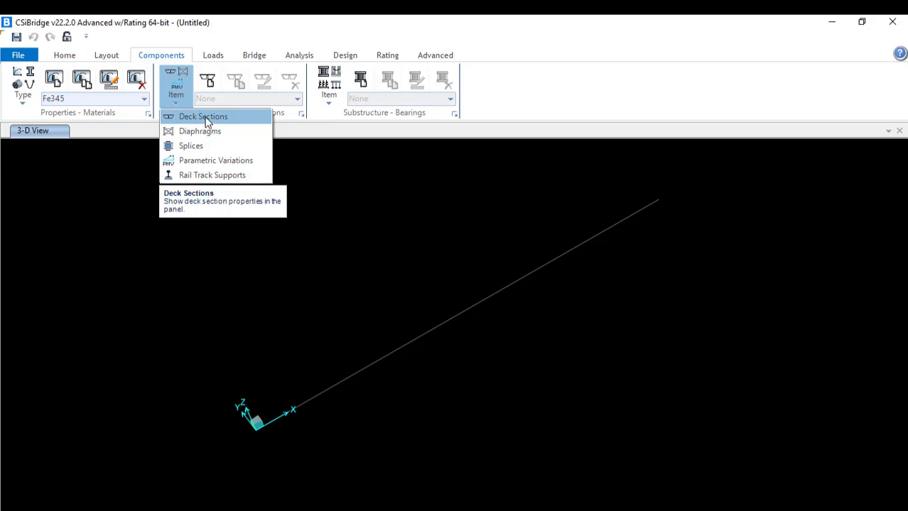
{"action": "left_click", "coordinate": [206, 119]}
{"action": "left_click", "coordinate": [209, 81]}
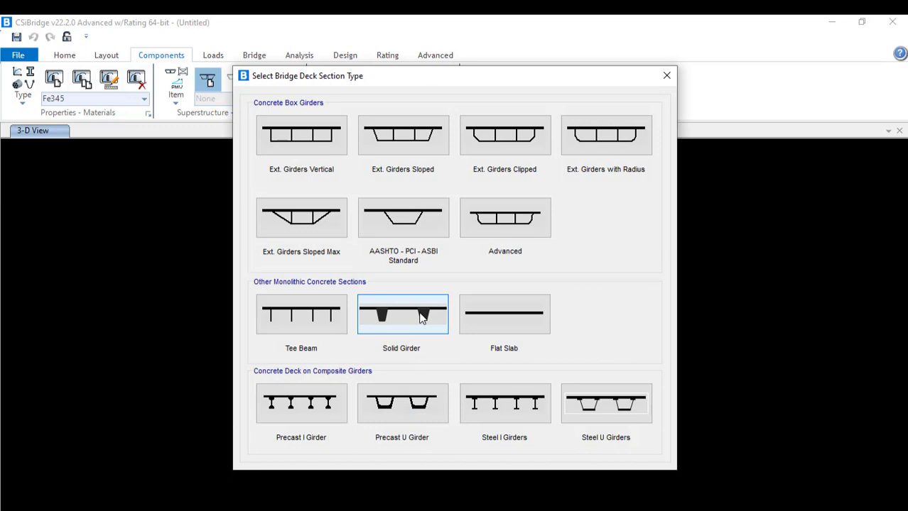
{"action": "left_click", "coordinate": [666, 77]}
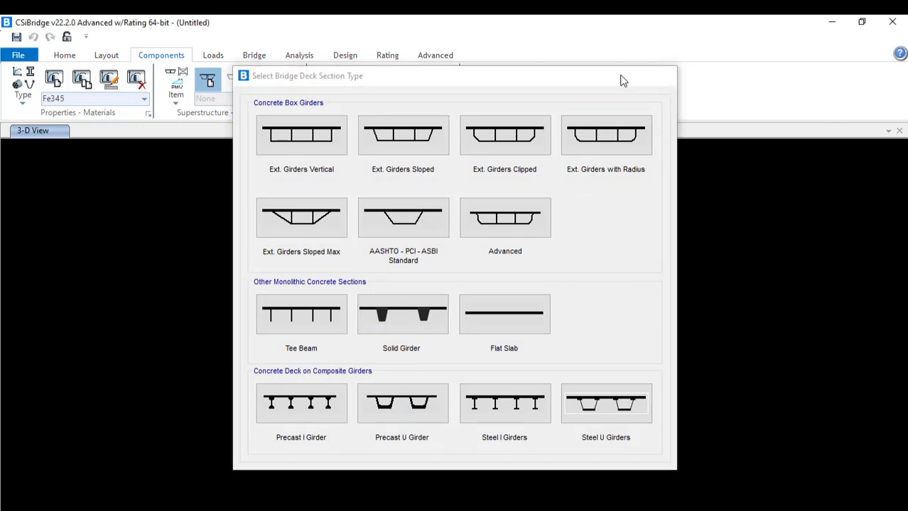
{"action": "left_click", "coordinate": [179, 98]}
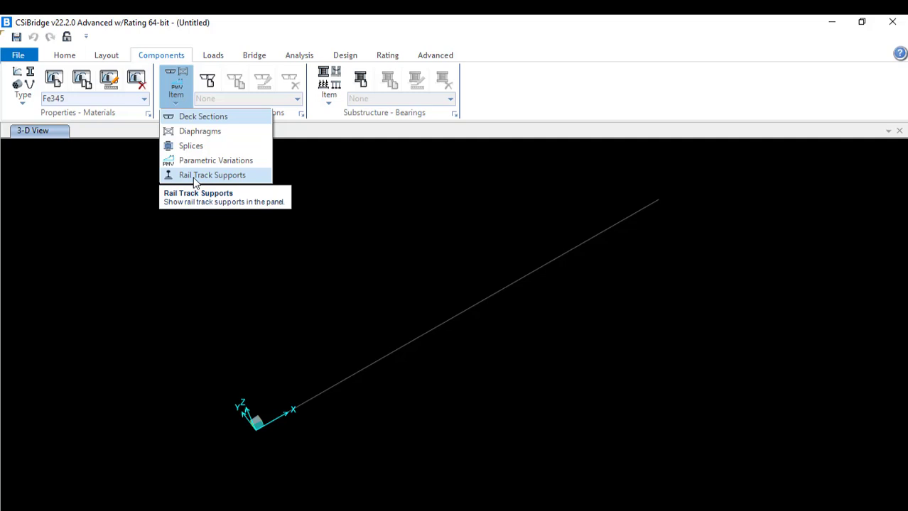
Step: Examine the substructure item types that can be defined, from bearings and restrainers to foundations, abutments and bents
{"action": "left_click", "coordinate": [331, 107]}
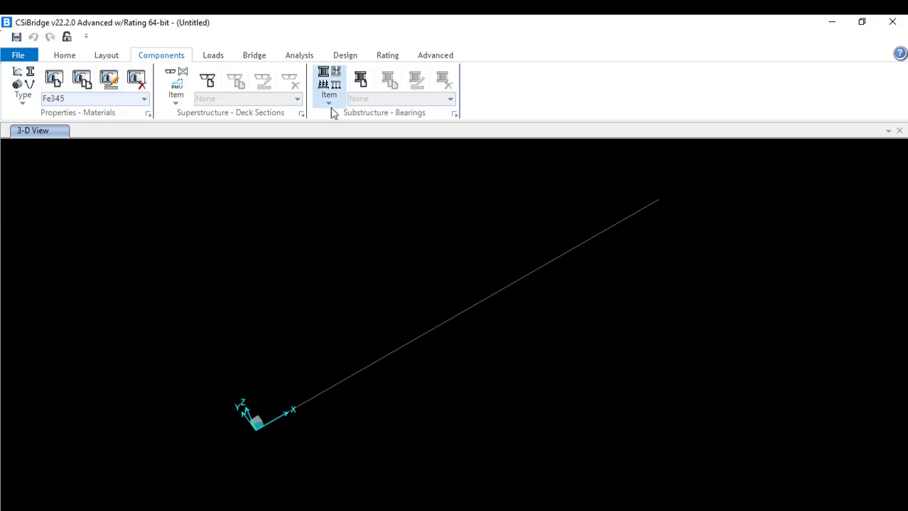
{"action": "left_click", "coordinate": [334, 100]}
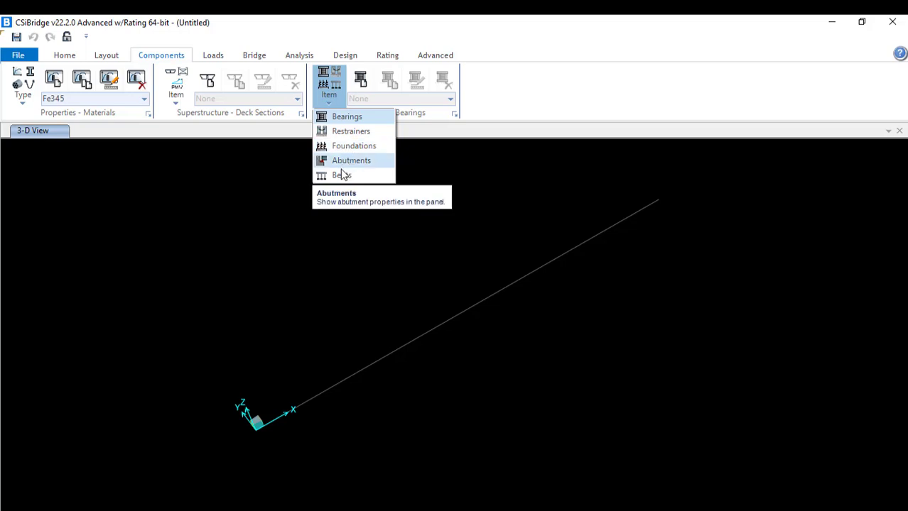
{"action": "left_click", "coordinate": [221, 101]}
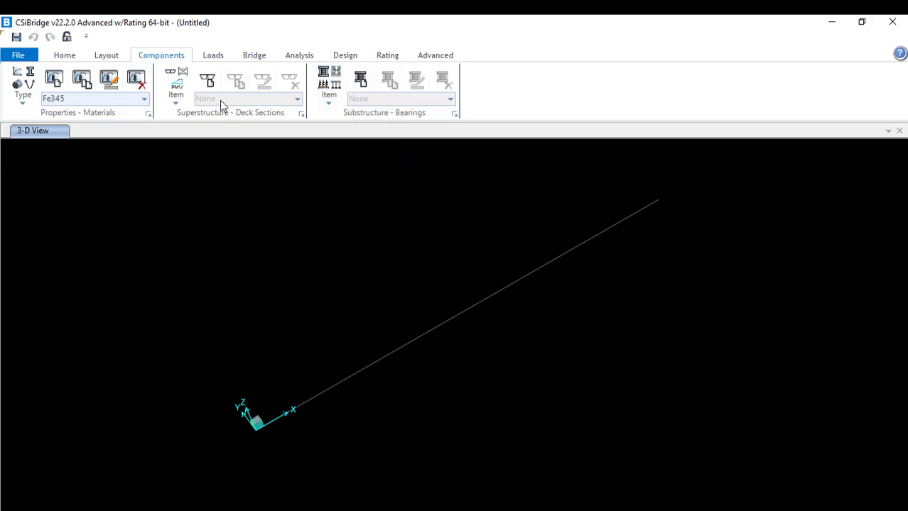
Step: Examine the vehicle load commands and the load types available for a load pattern, without changing the DEAD pattern
{"action": "left_click", "coordinate": [214, 57]}
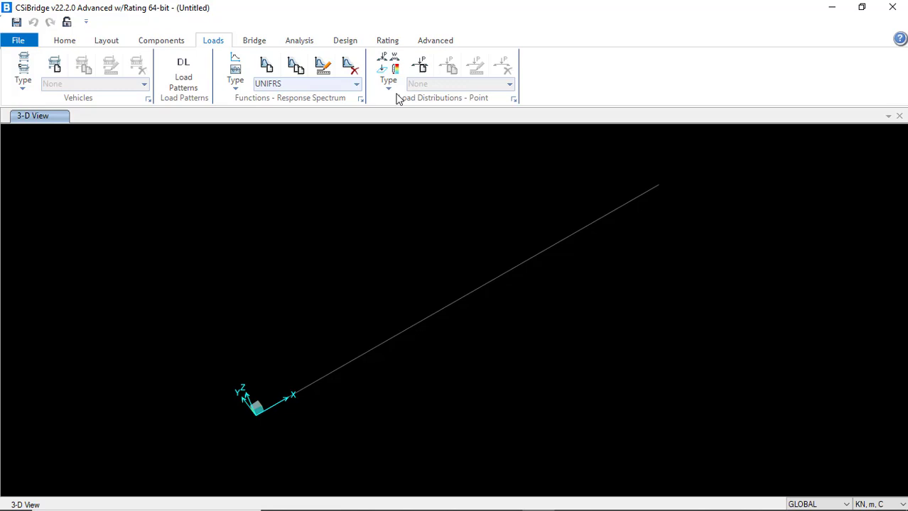
{"action": "left_click", "coordinate": [27, 82]}
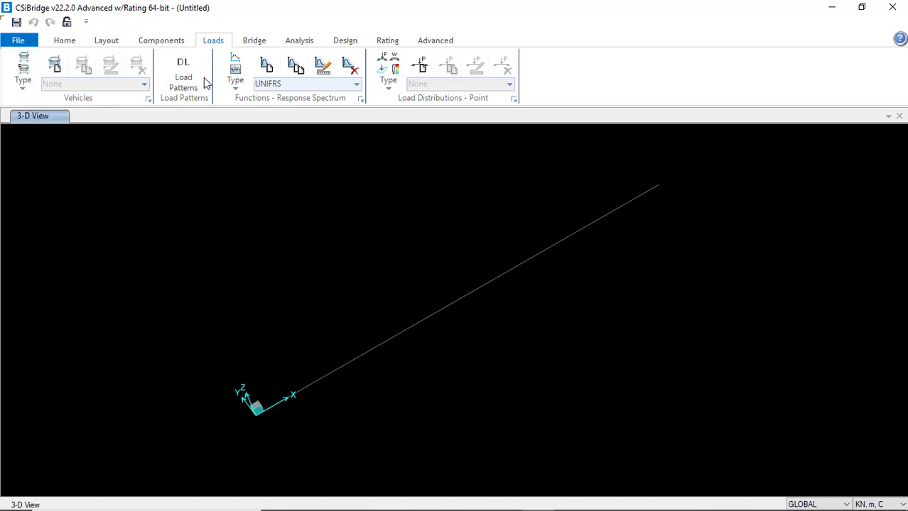
{"action": "left_click", "coordinate": [179, 87]}
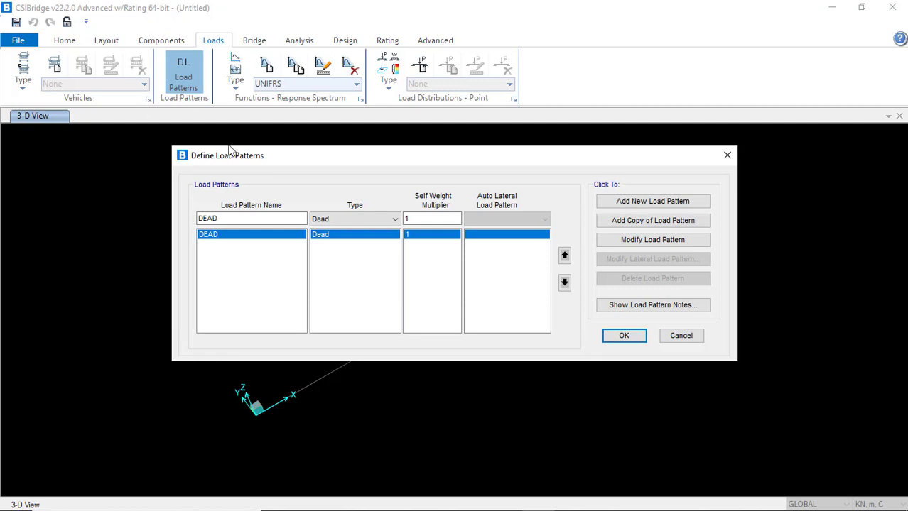
{"action": "left_click", "coordinate": [357, 220]}
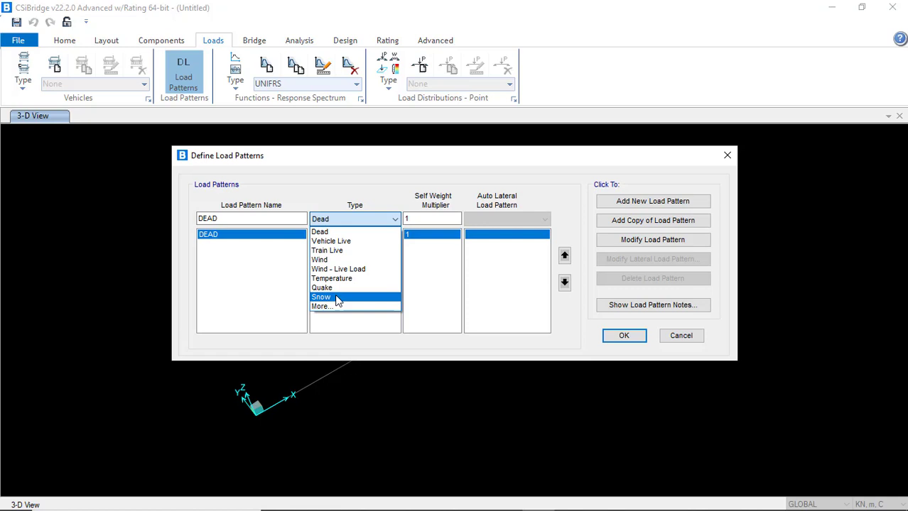
{"action": "key", "text": "Escape"}
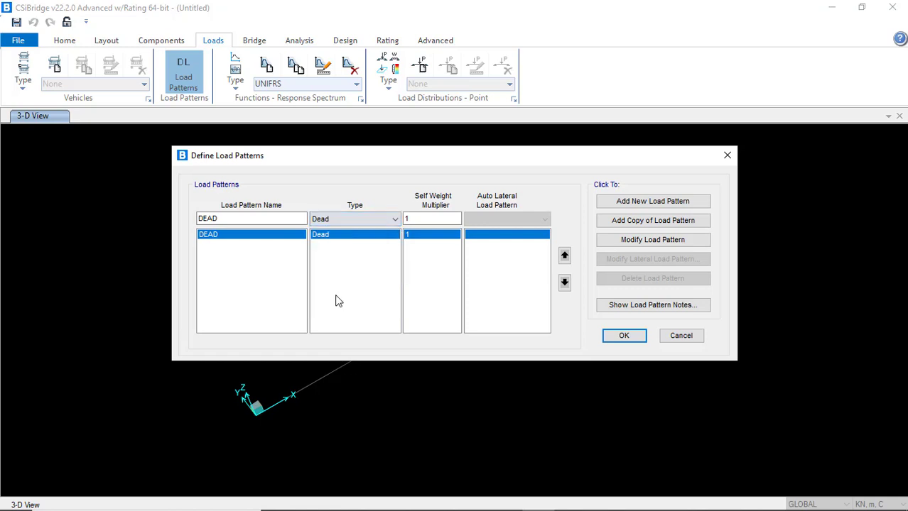
{"action": "left_click", "coordinate": [691, 339]}
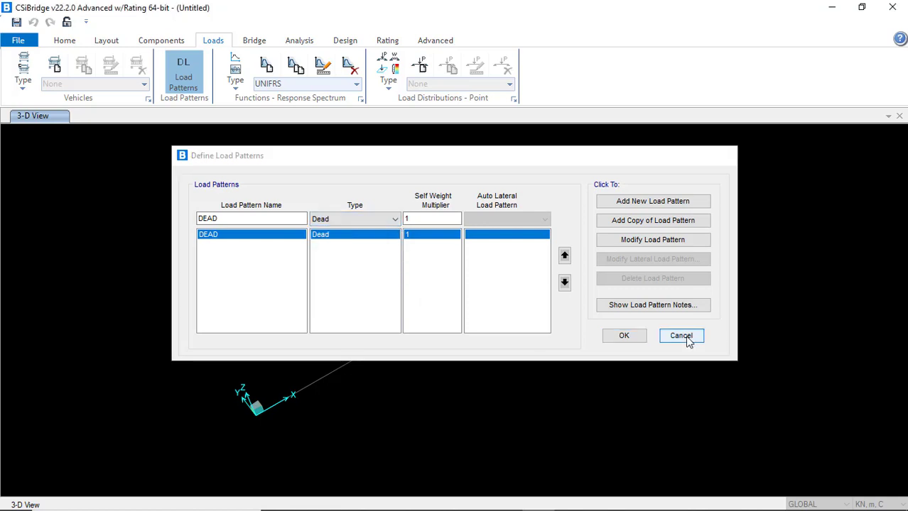
Step: Examine the response spectrum and time history function types and the available load distribution types
{"action": "left_click", "coordinate": [237, 84]}
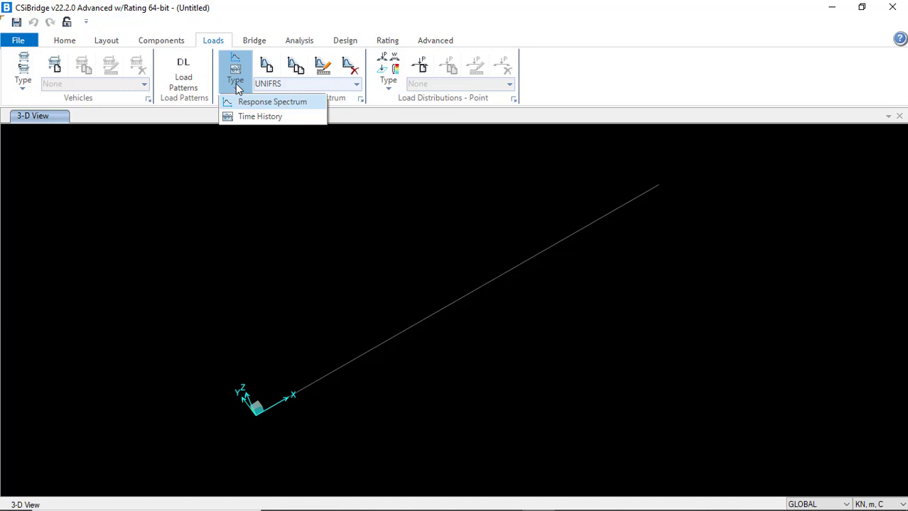
{"action": "left_click", "coordinate": [400, 95]}
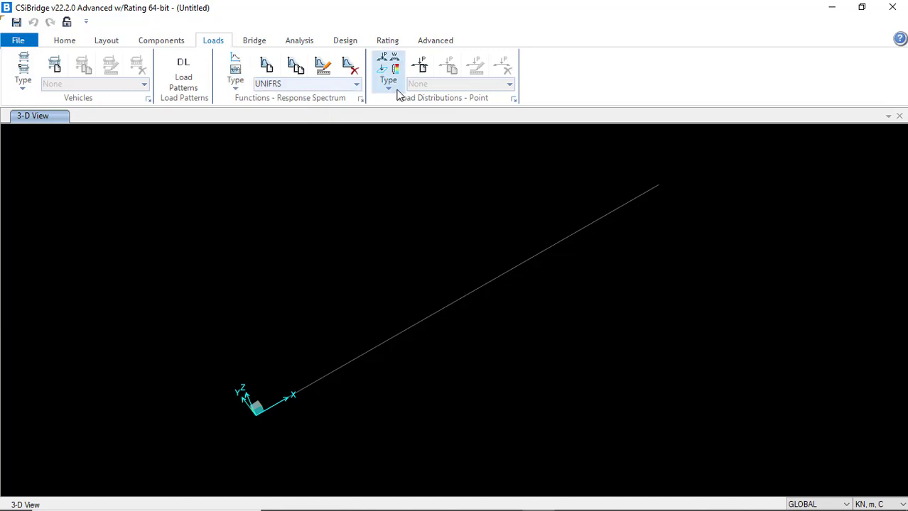
{"action": "left_click", "coordinate": [398, 95]}
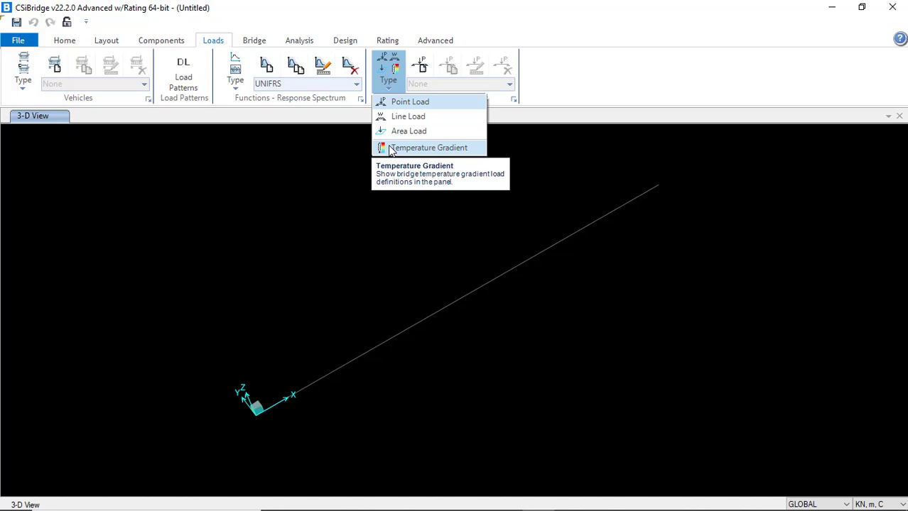
Step: Examine the bridge object commands and the load case types offered for a new load case, without adding a case
{"action": "left_click", "coordinate": [254, 41]}
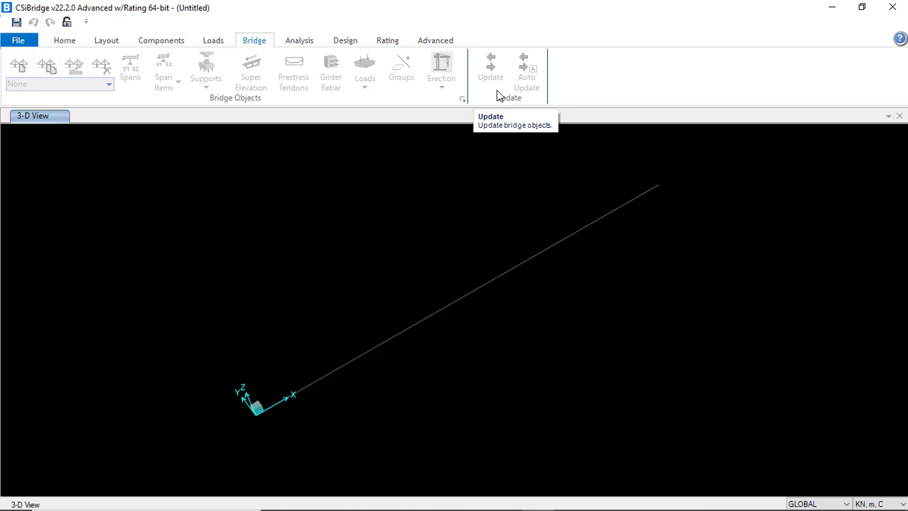
{"action": "left_click", "coordinate": [300, 40]}
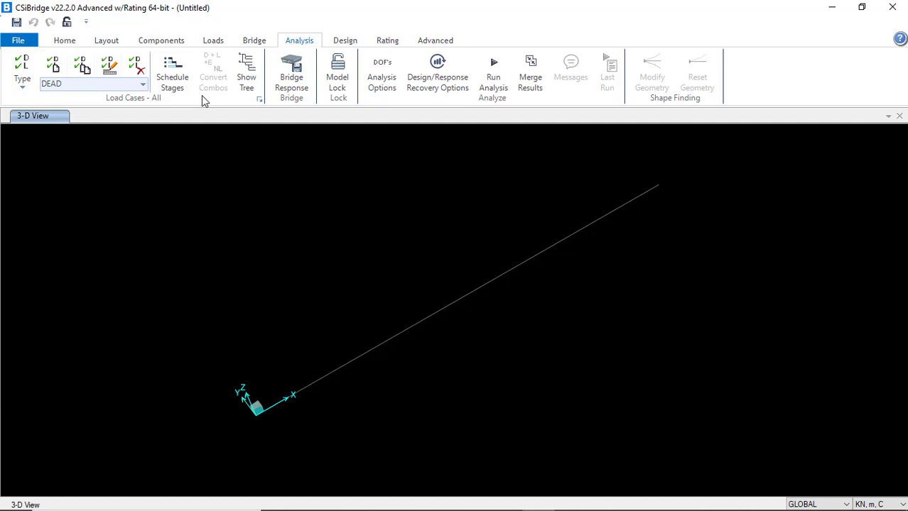
{"action": "left_click", "coordinate": [54, 67]}
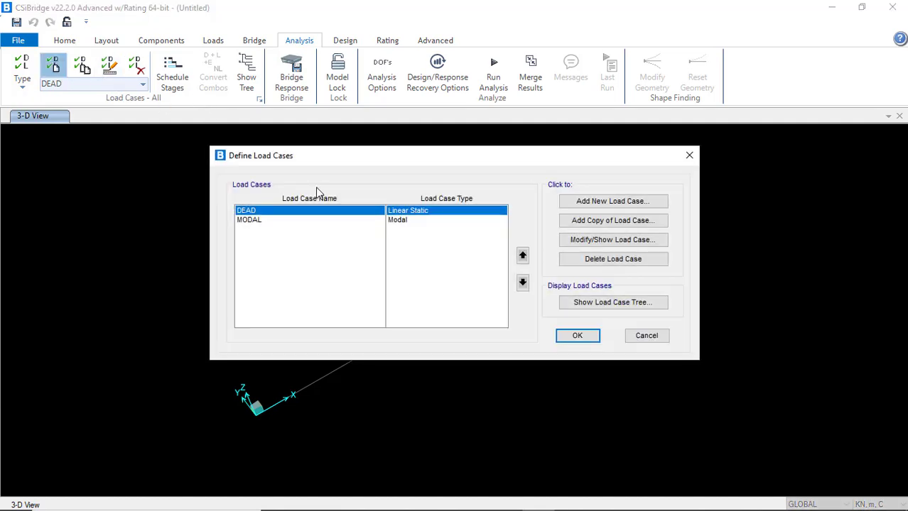
{"action": "left_click", "coordinate": [608, 203]}
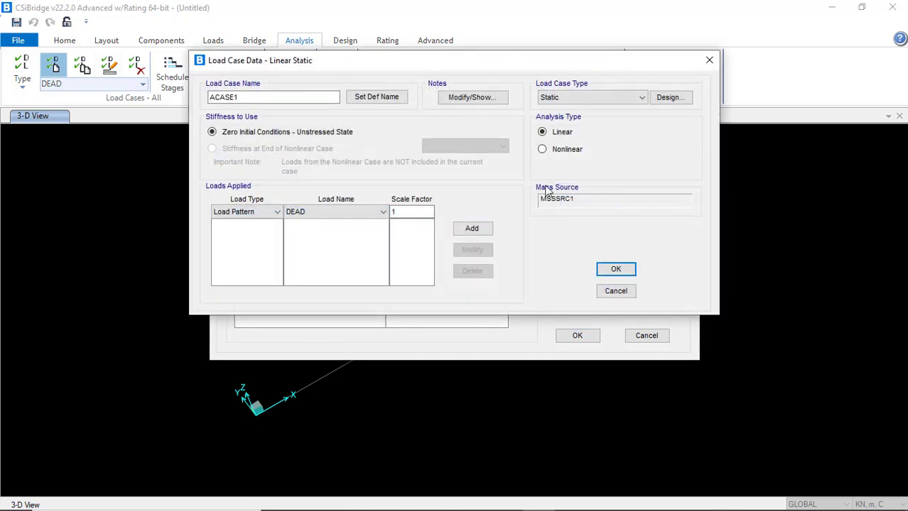
{"action": "left_click", "coordinate": [602, 99]}
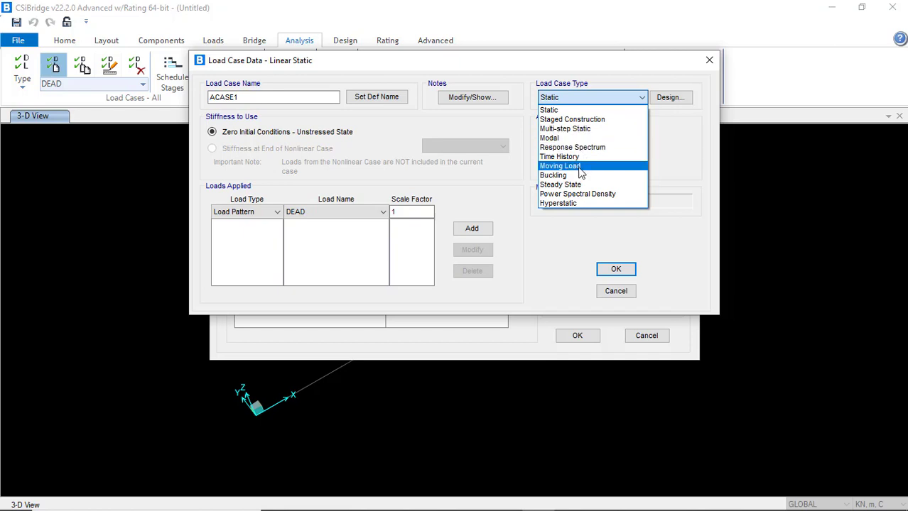
{"action": "left_click", "coordinate": [615, 295]}
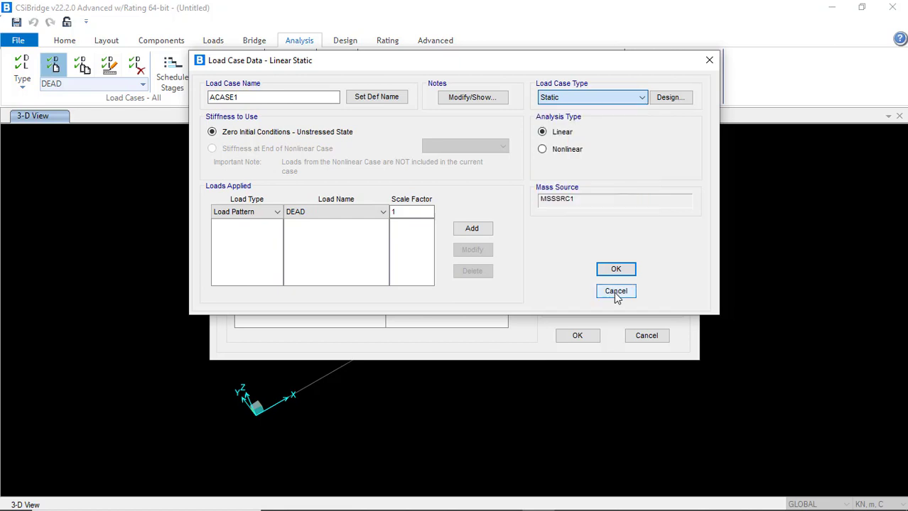
{"action": "left_click", "coordinate": [616, 293]}
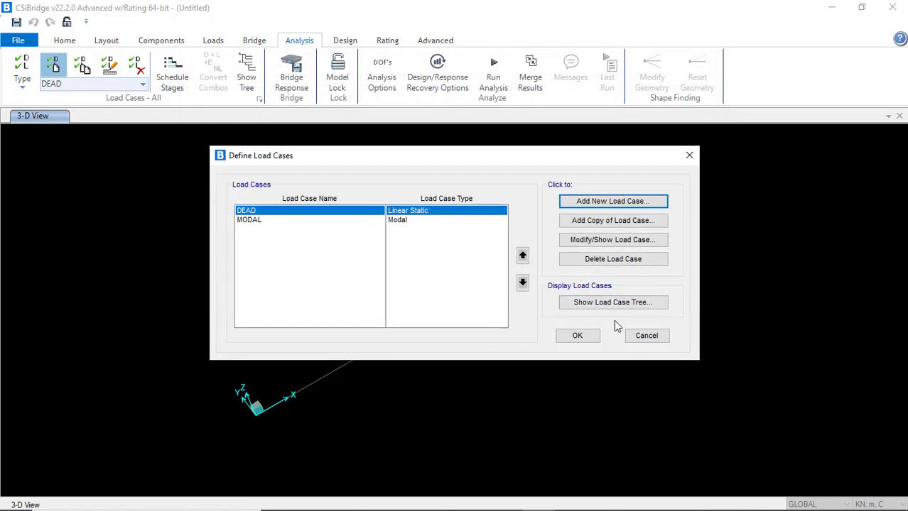
{"action": "left_click", "coordinate": [647, 336]}
Step: Examine the bridge response settings for saved moving load case results and the calculation method, without changing them
{"action": "left_click", "coordinate": [294, 80]}
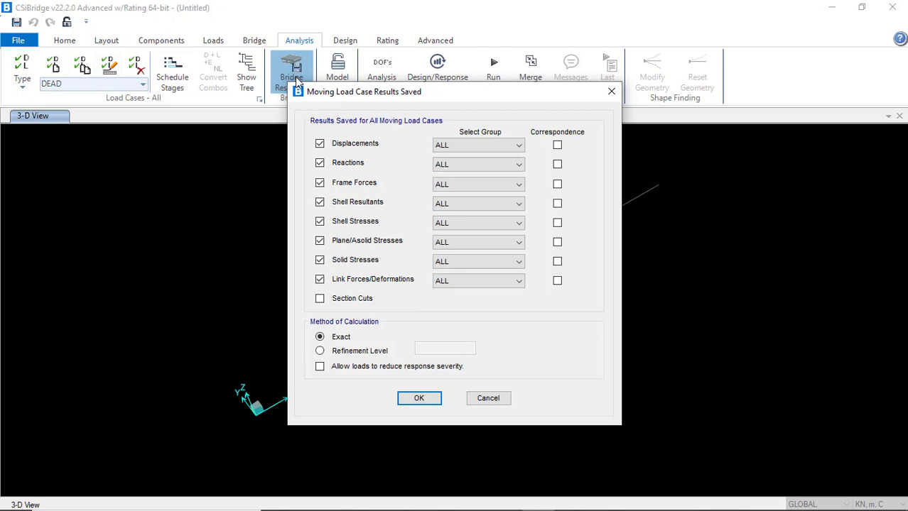
{"action": "key", "text": "Escape"}
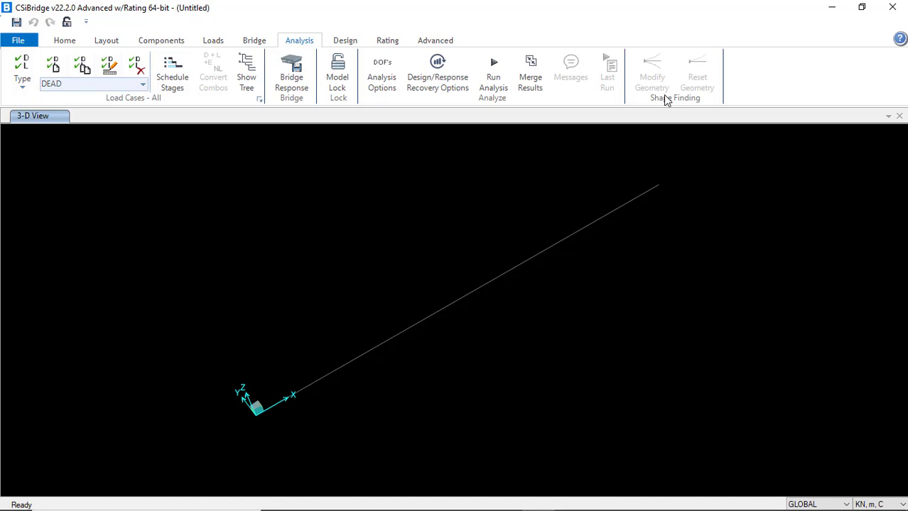
Step: Examine the commands for superstructure and seismic design, bridge rating, and advanced editing, drawing and assignment
{"action": "left_click", "coordinate": [345, 41]}
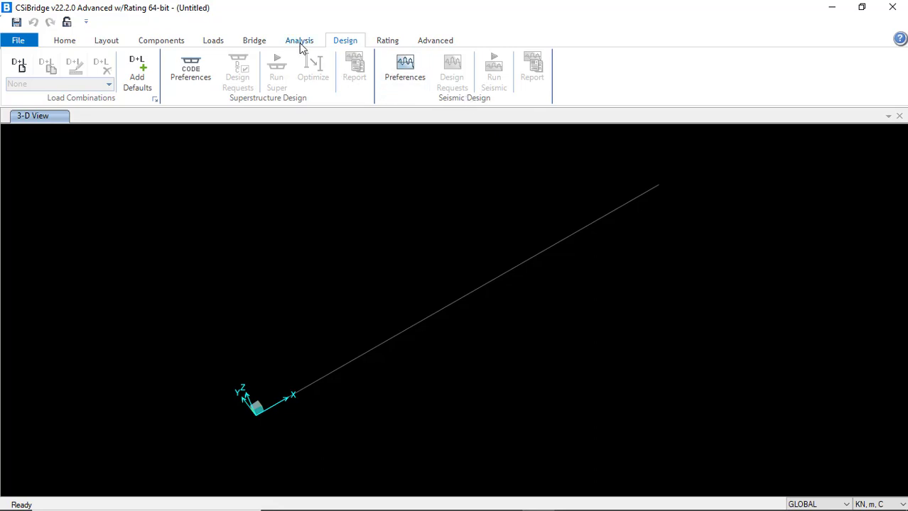
{"action": "left_click", "coordinate": [387, 41]}
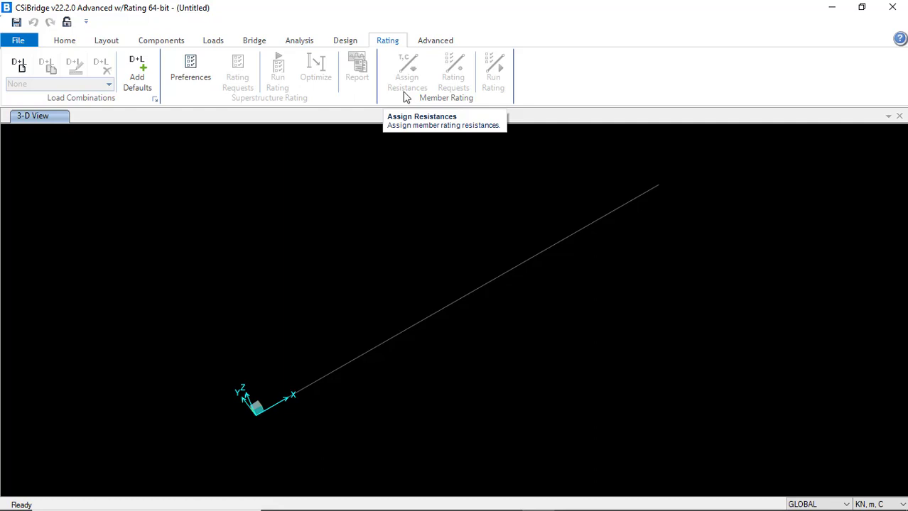
{"action": "left_click", "coordinate": [435, 41]}
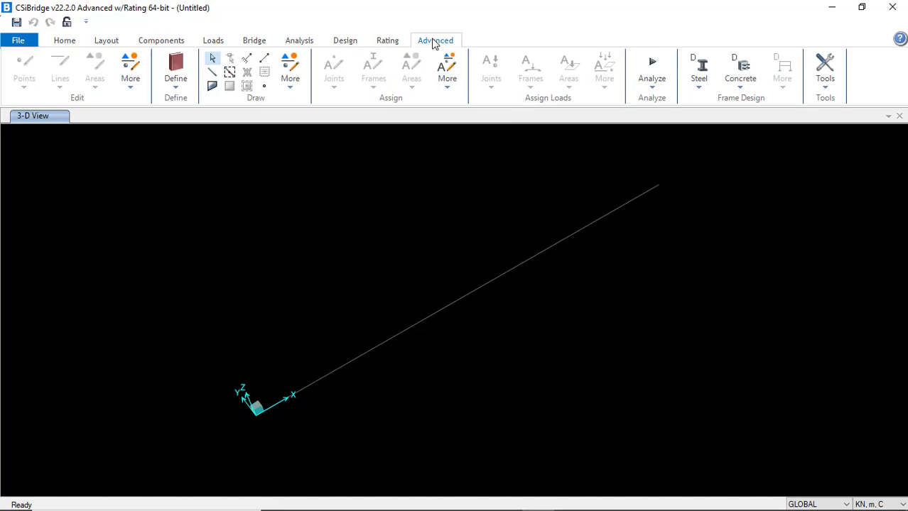